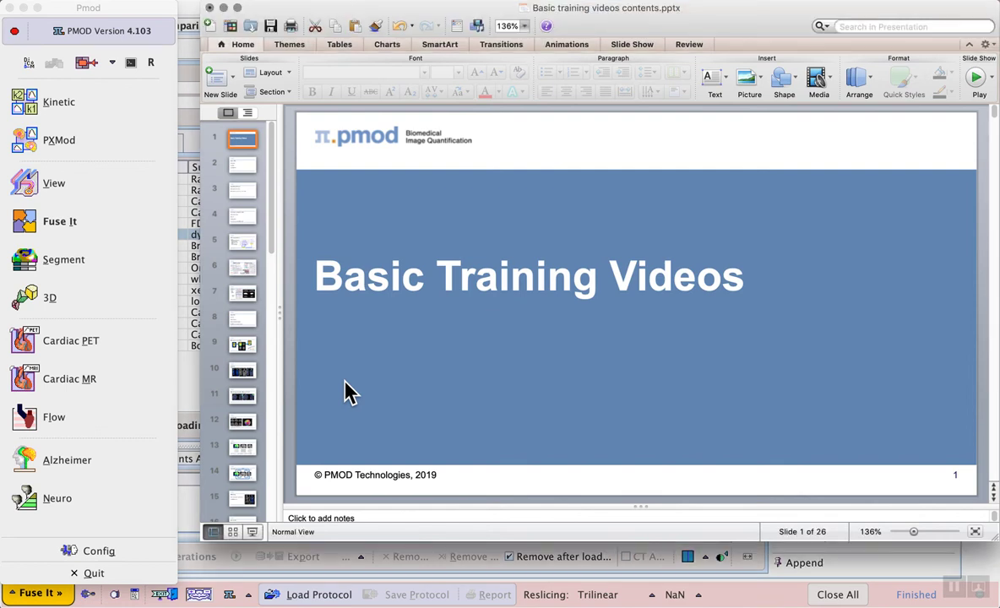
Step: Review the presentation slides on image fusion and on PET templates with atlas VOIs
click(243, 320)
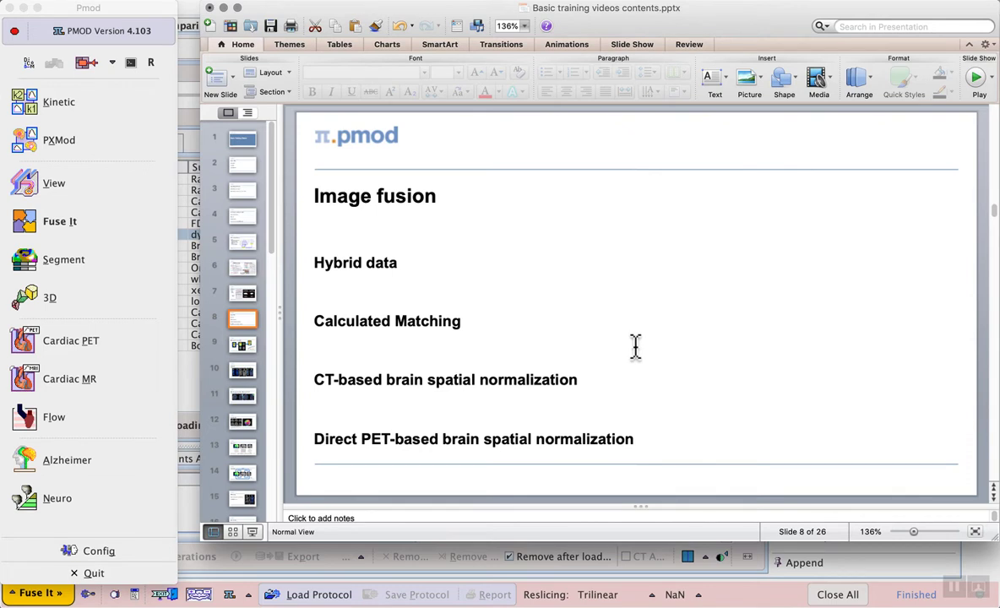
click(245, 349)
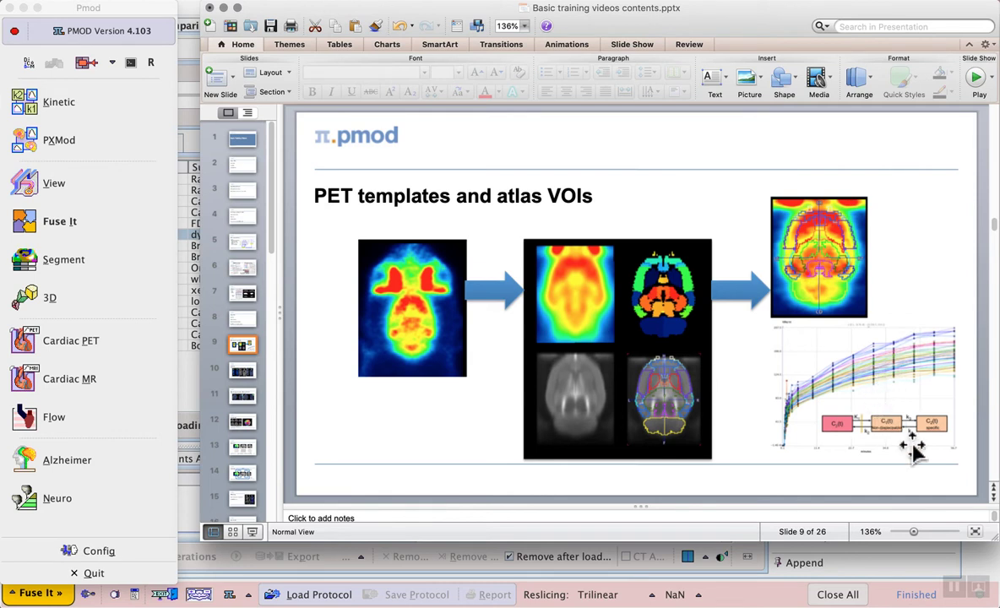
click(953, 584)
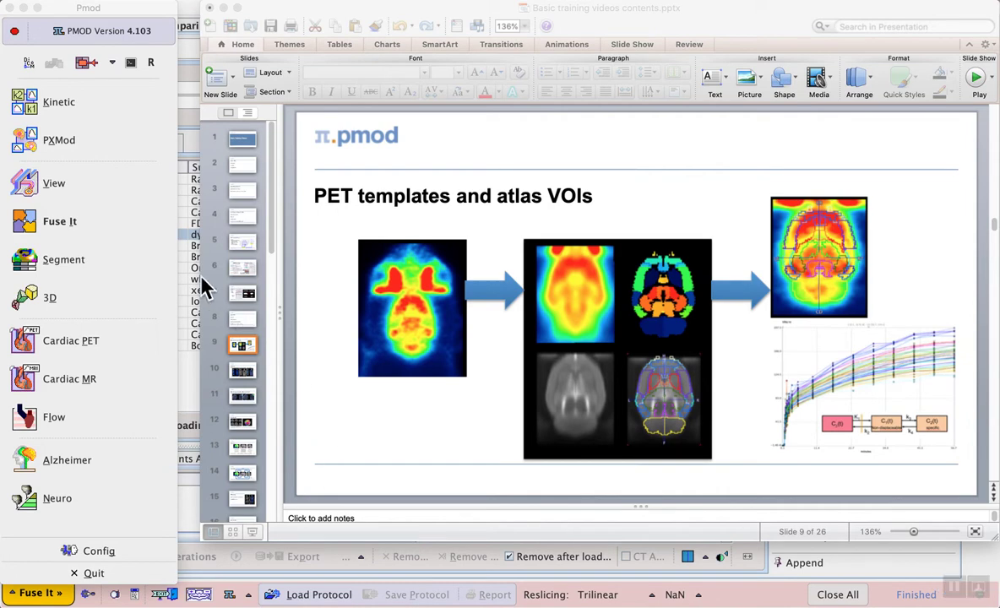
Step: Switch to the PMOD Fuse It tool and set its default matching method to Deformable
click(116, 227)
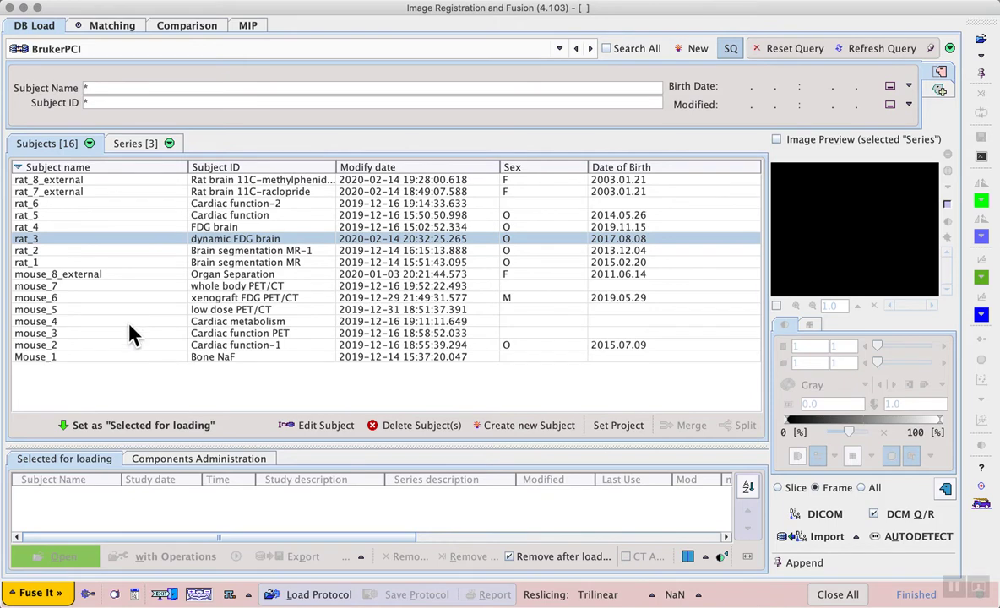
click(88, 594)
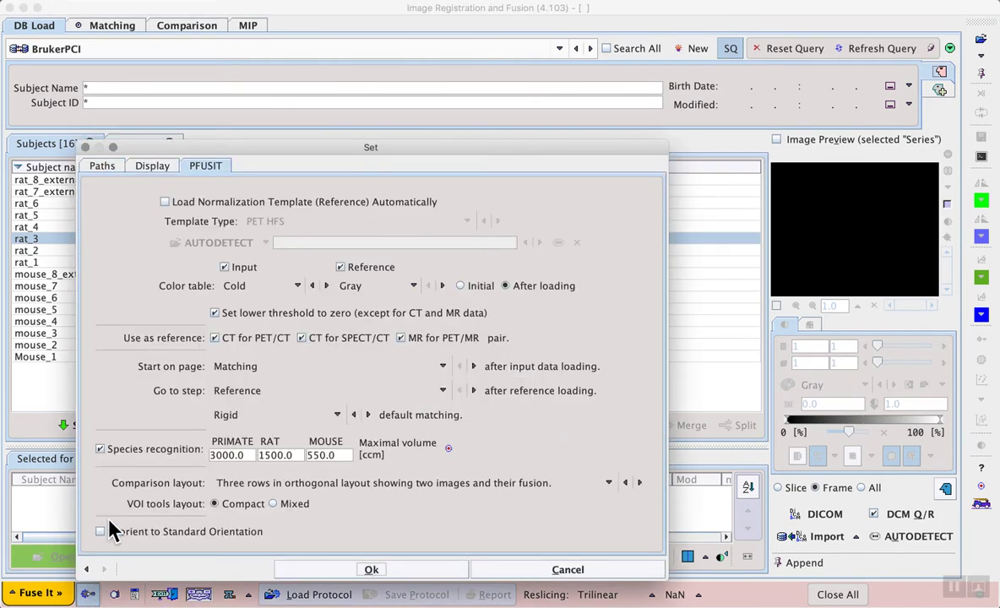
click(337, 414)
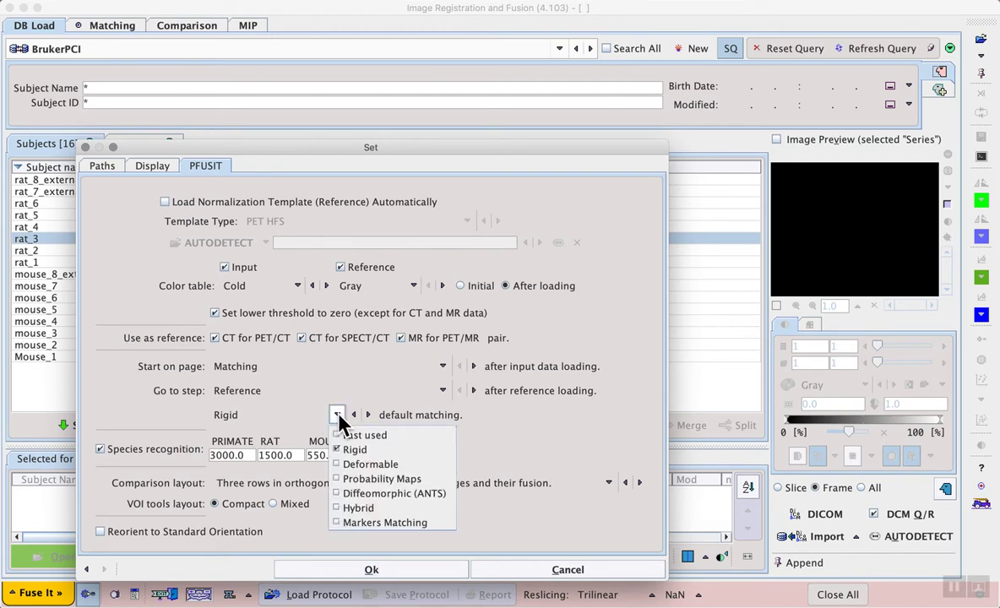
click(388, 464)
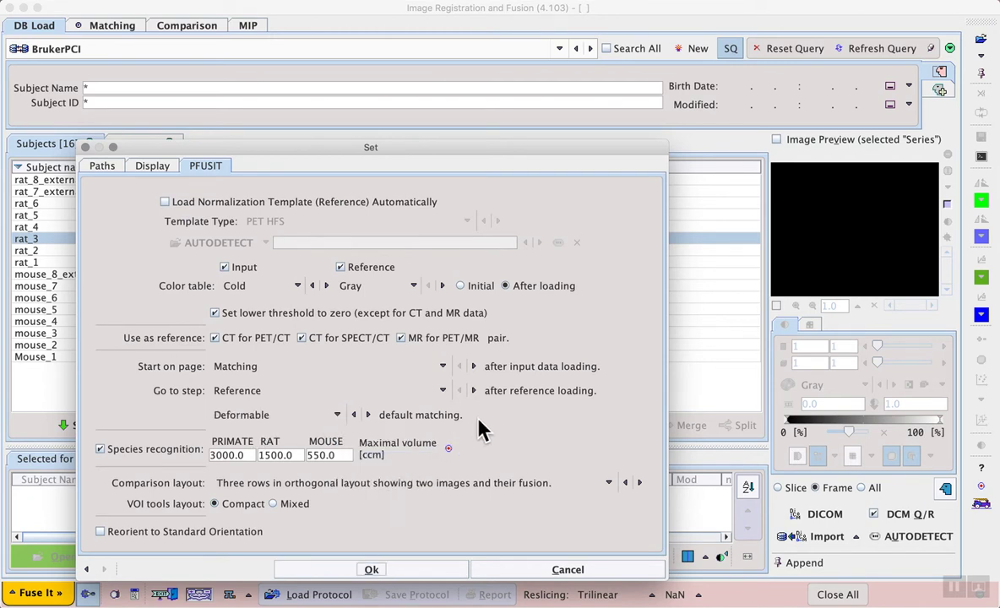
click(372, 570)
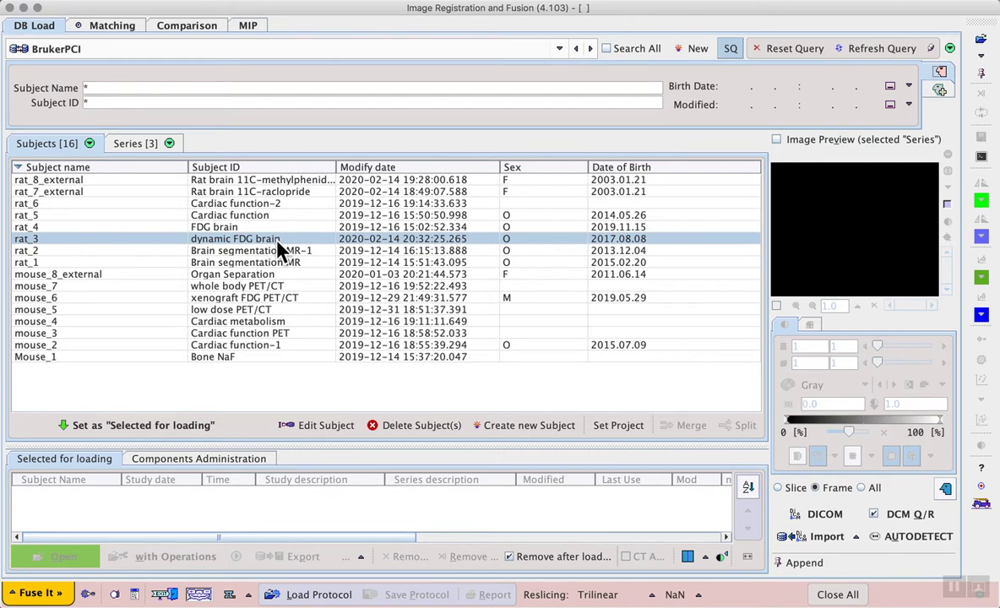
Step: Load the "dynamic PET WB [brain crop]" series of rat_3 as the input image
click(136, 143)
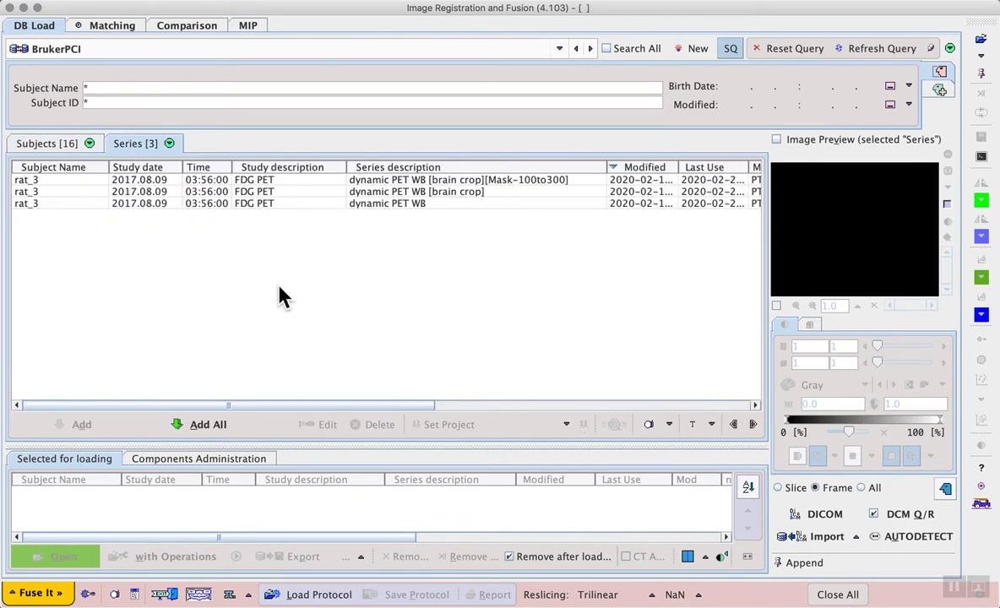
click(380, 192)
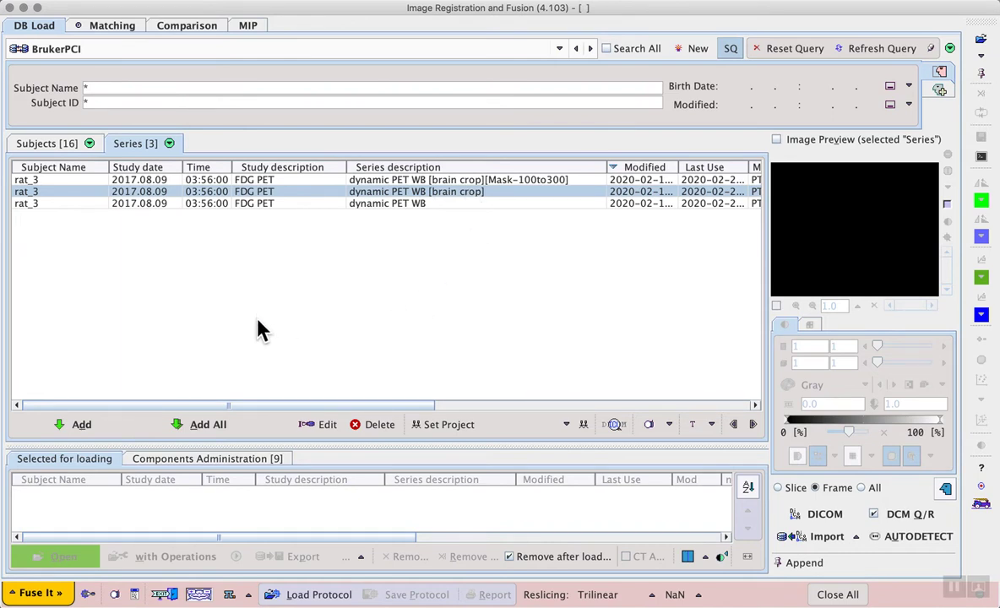
click(83, 424)
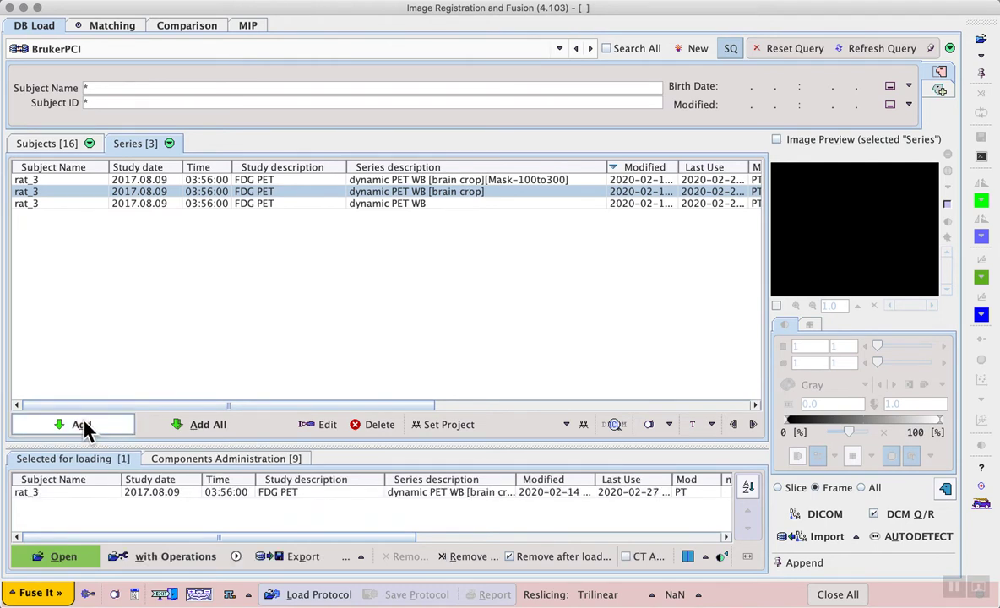
click(68, 561)
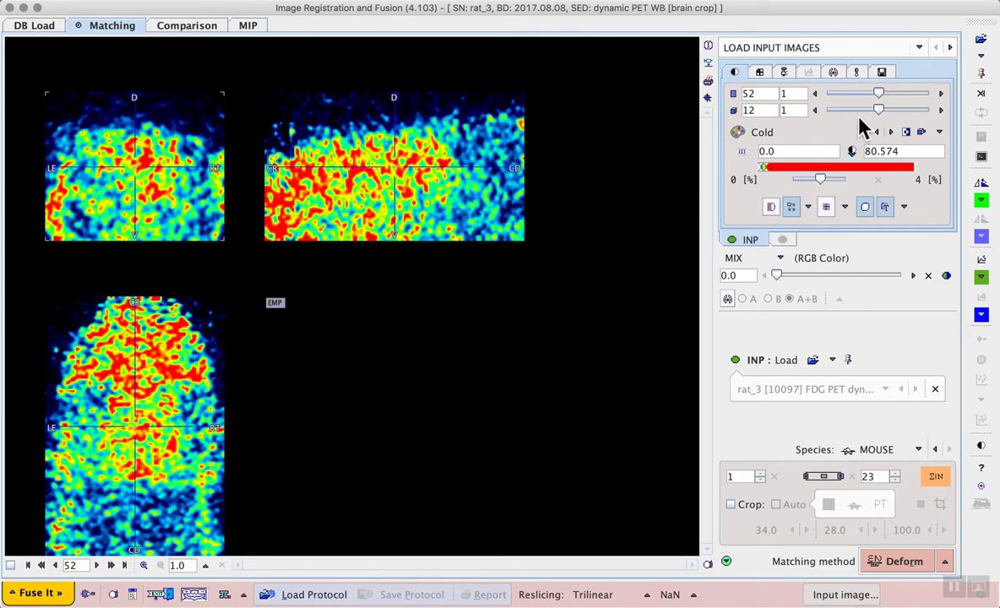
Step: Display frame 23 of the dynamic PET and set the upper colour threshold to about 435
drag(887, 109, 938, 117)
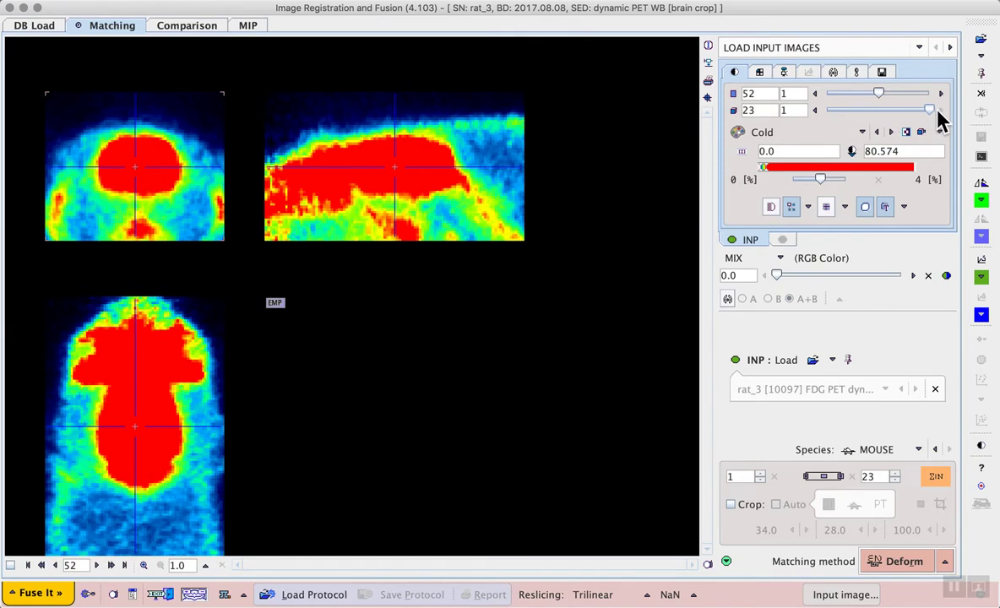
click(905, 170)
drag(910, 168, 795, 175)
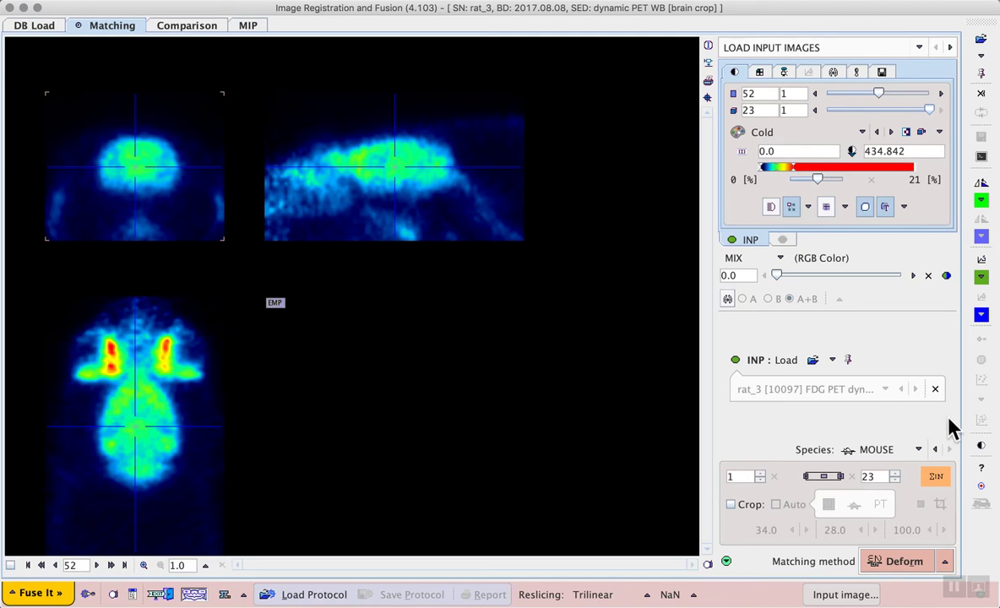
Step: Set the input species to RAT and the averaging range to frames 20 through 23
click(920, 451)
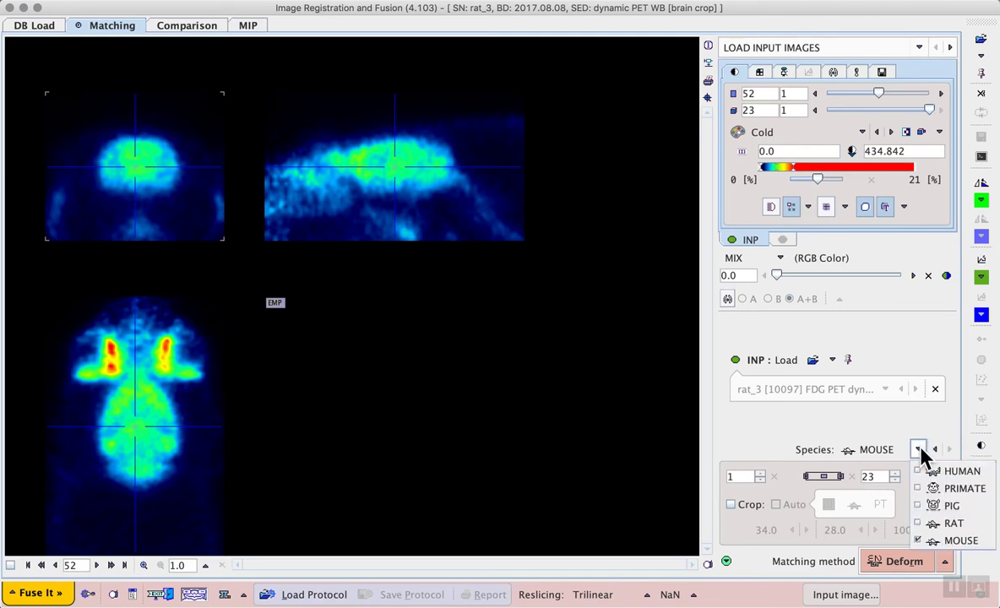
click(947, 525)
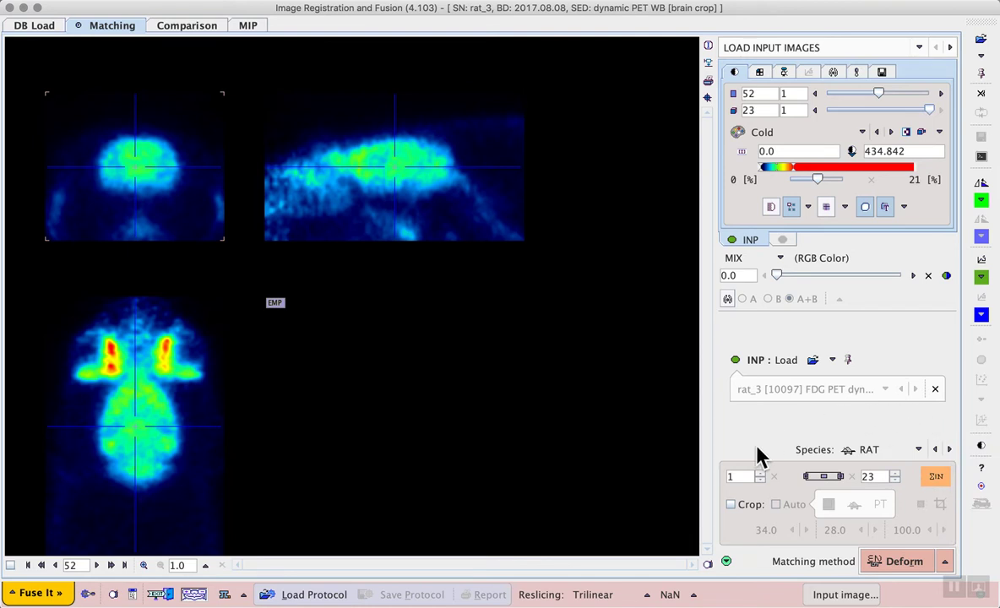
double_click(740, 476)
text(20)
key(Return)
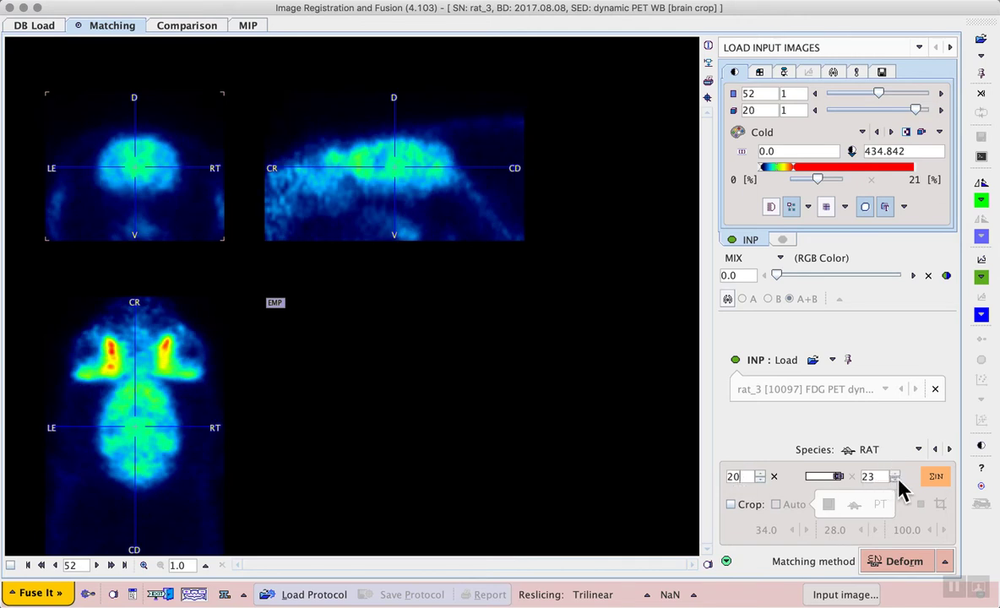
Step: Average the selected frames and set the averaged image's upper colour threshold to about 477
click(936, 479)
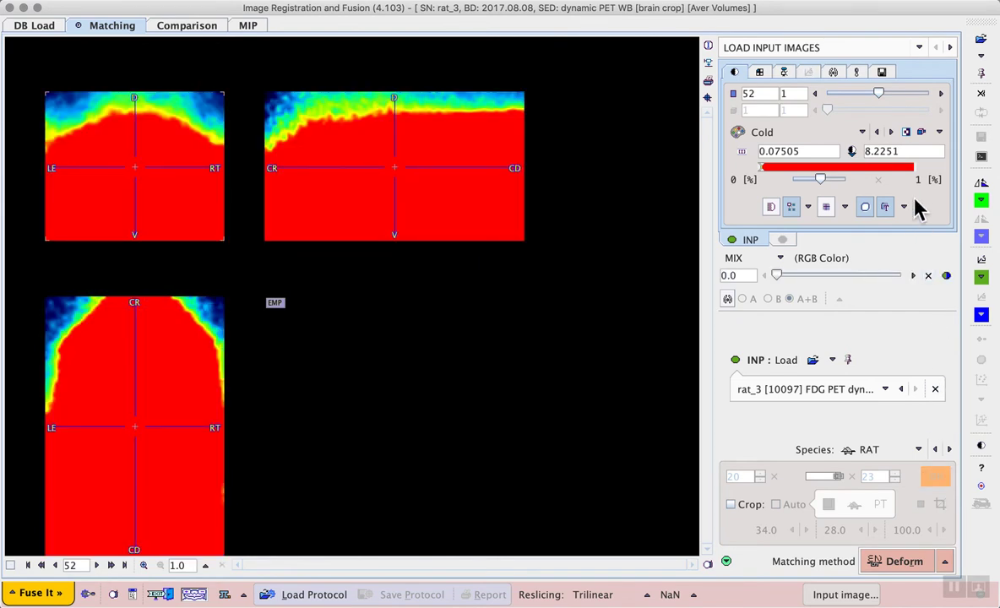
click(902, 169)
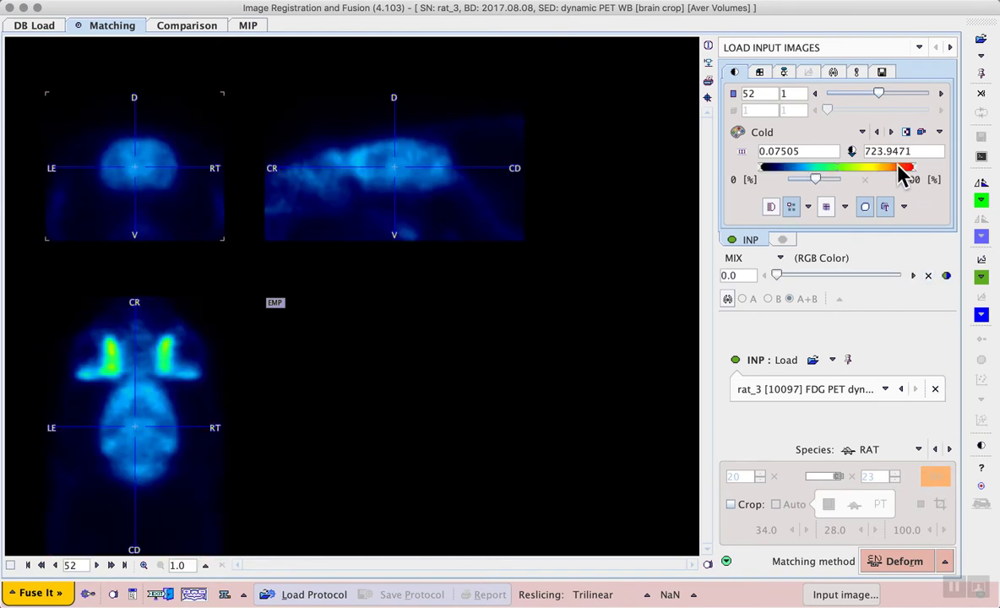
drag(909, 167, 860, 167)
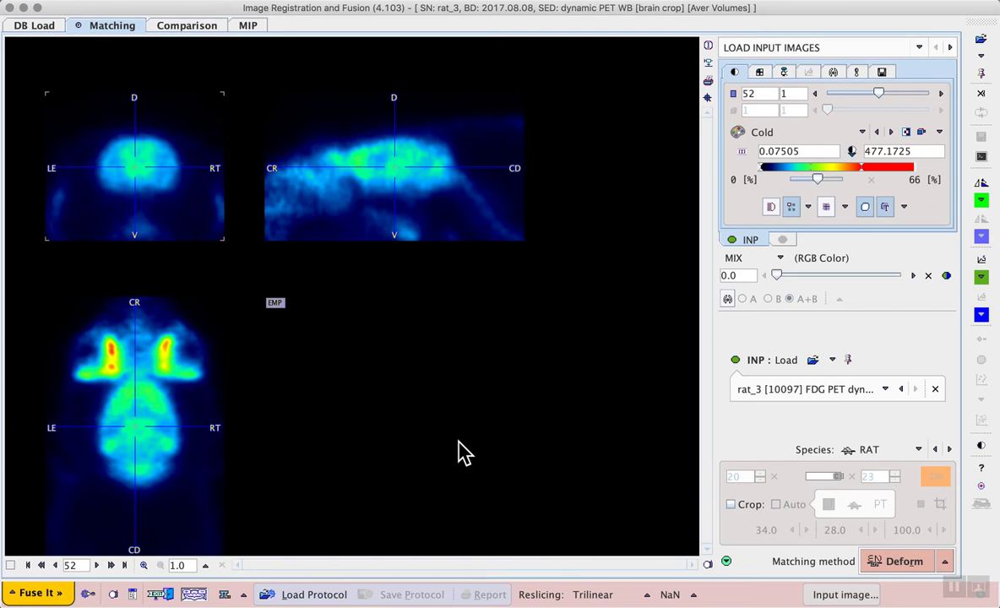
Step: Proceed to deformable matching and load the Px Rat (Groningen) - FDG template as the reference
click(888, 548)
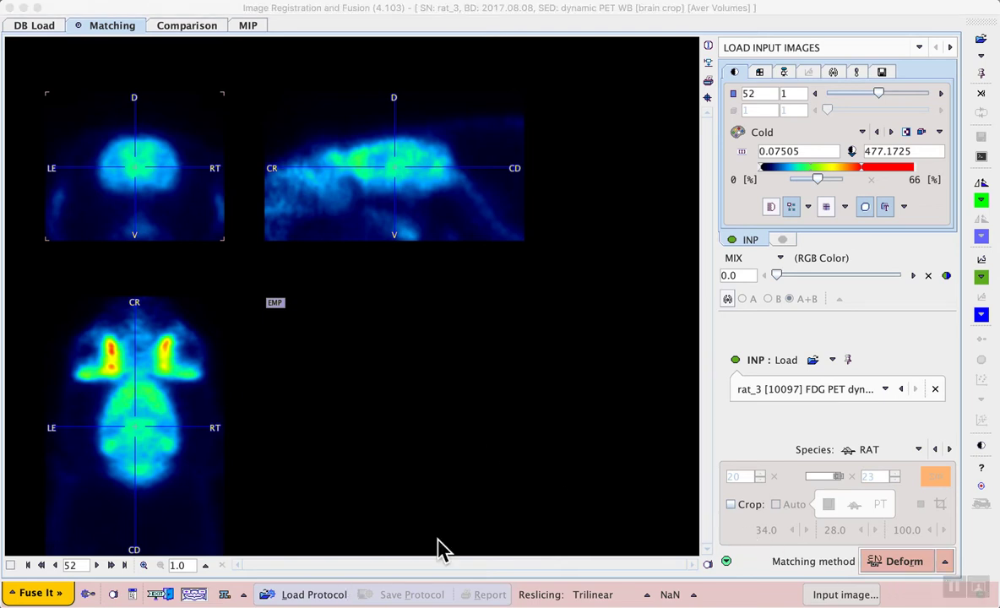
click(904, 561)
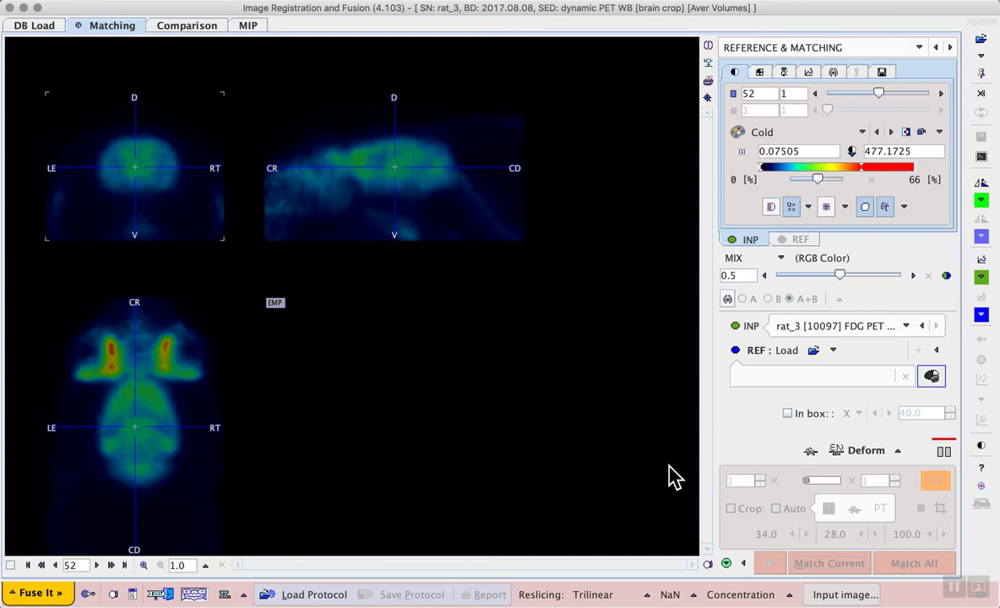
click(934, 378)
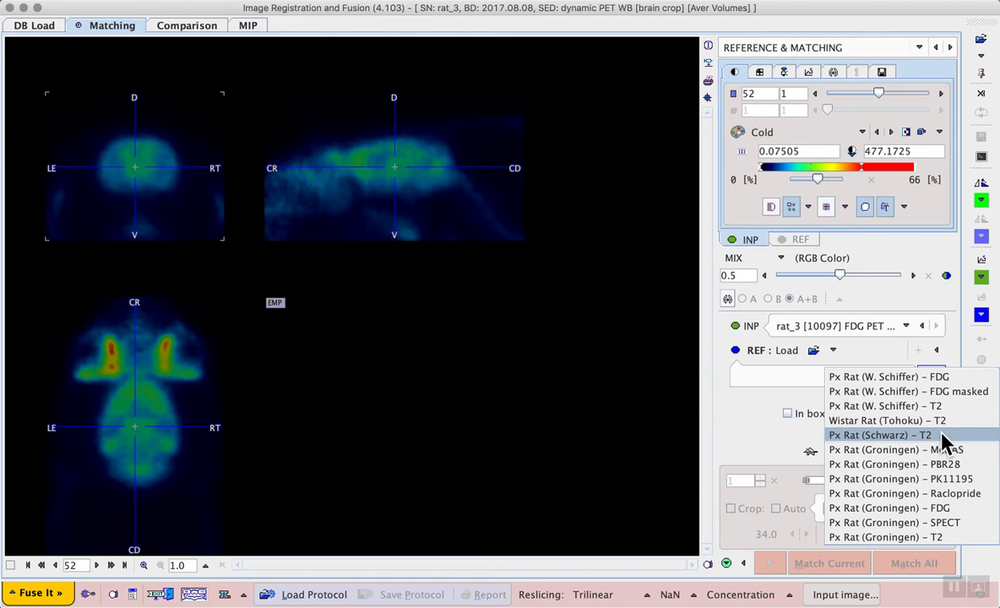
click(957, 508)
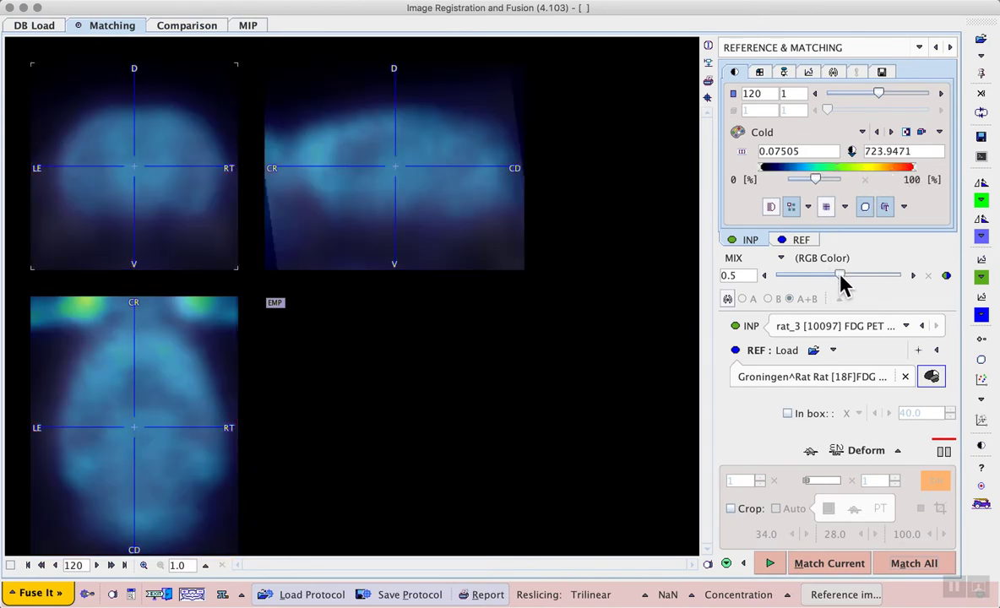
Step: Set the fusion mix to about 0.41 and match the current input to the FDG template
mouse_move(843, 279)
mouse_down()
mouse_move(912, 281)
mouse_move(791, 281)
mouse_move(874, 289)
mouse_move(931, 279)
mouse_move(889, 273)
mouse_move(807, 292)
mouse_move(866, 291)
mouse_move(920, 284)
mouse_move(765, 284)
mouse_move(903, 290)
mouse_move(810, 292)
mouse_move(894, 295)
mouse_move(830, 295)
mouse_up()
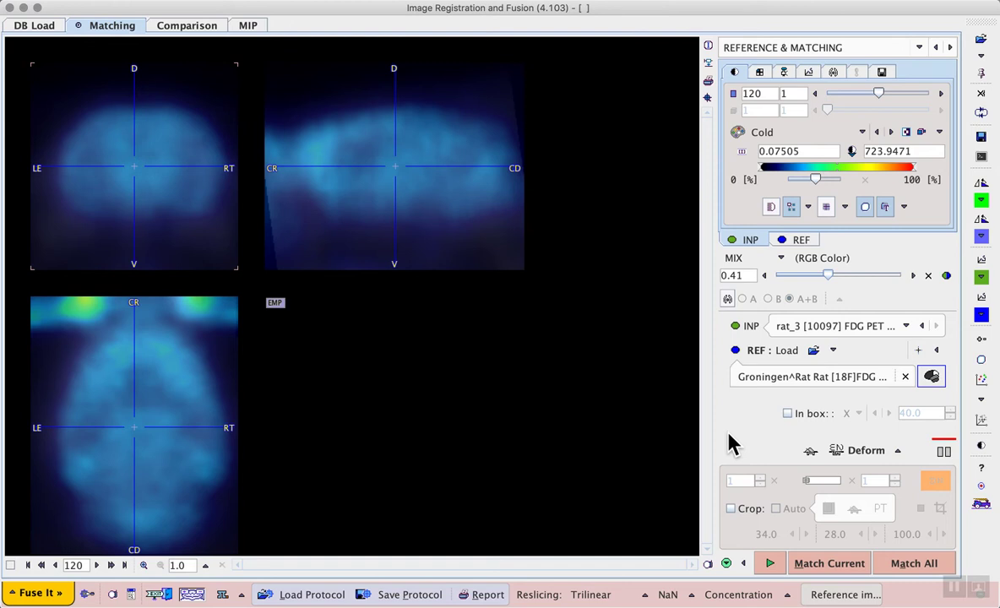
click(824, 563)
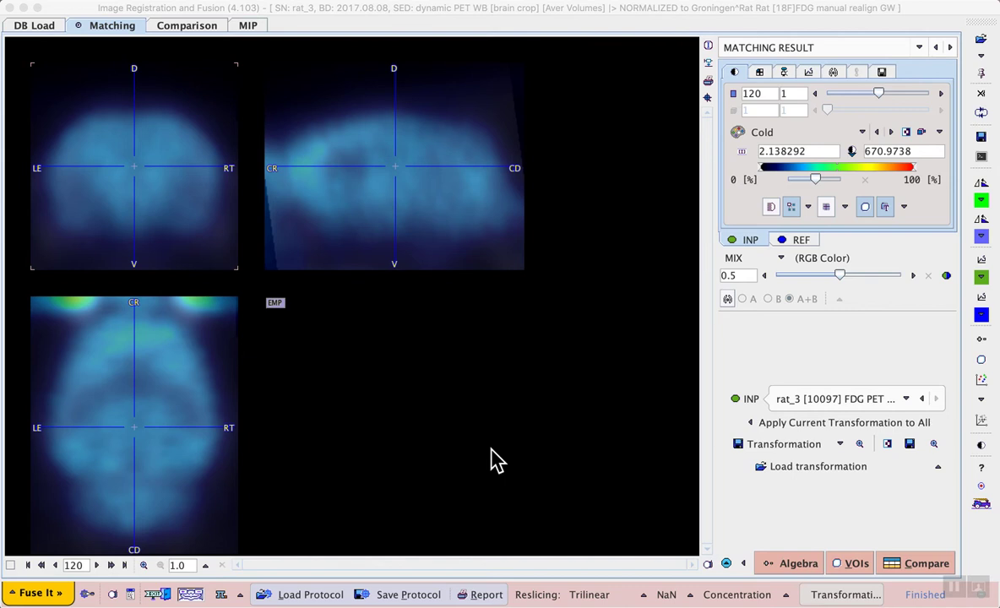
Step: Check the matching result with only contour B overlaid and the fusion mix at about 0.01
click(727, 299)
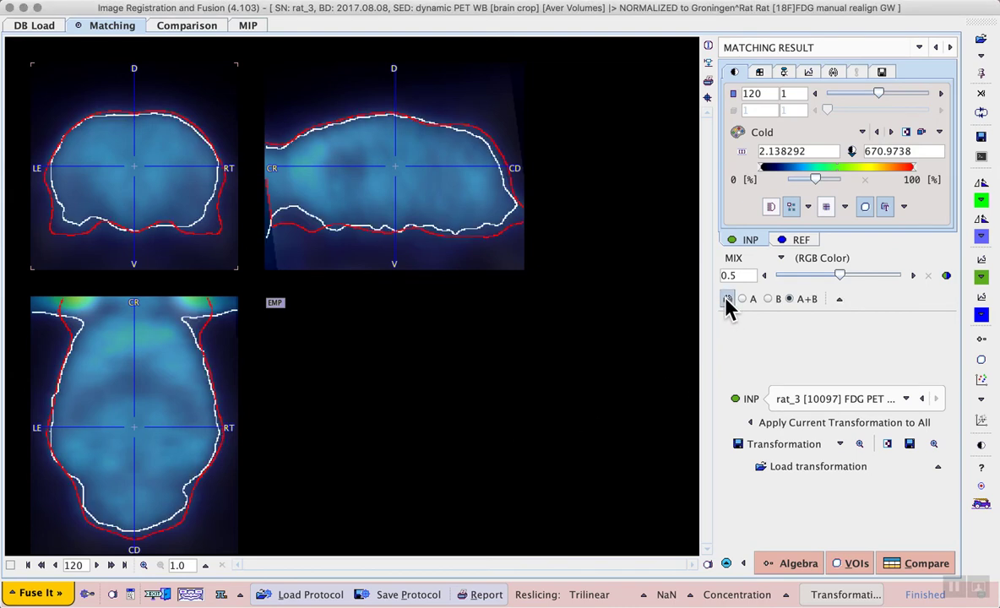
click(768, 299)
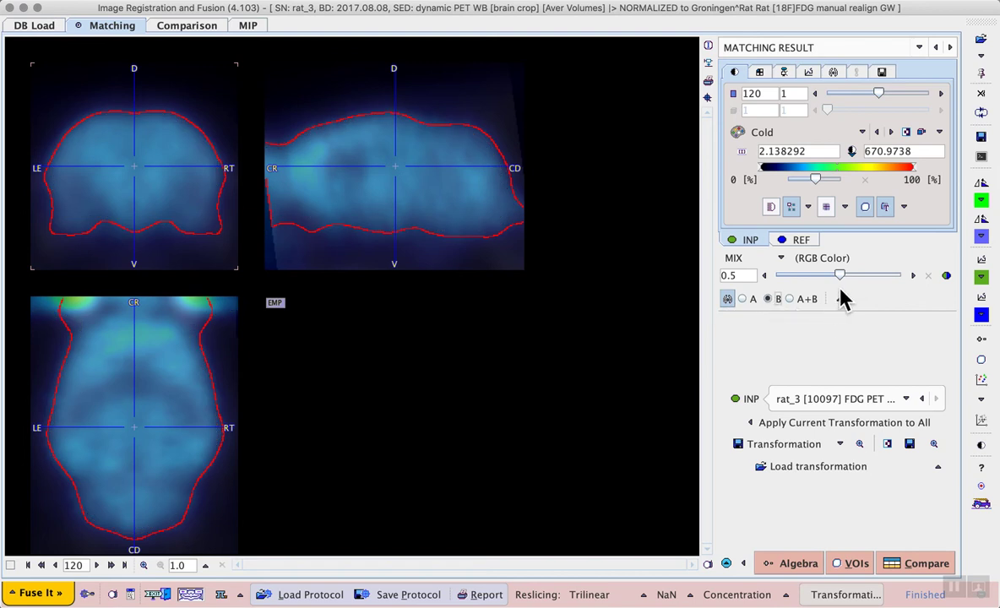
drag(839, 275, 779, 284)
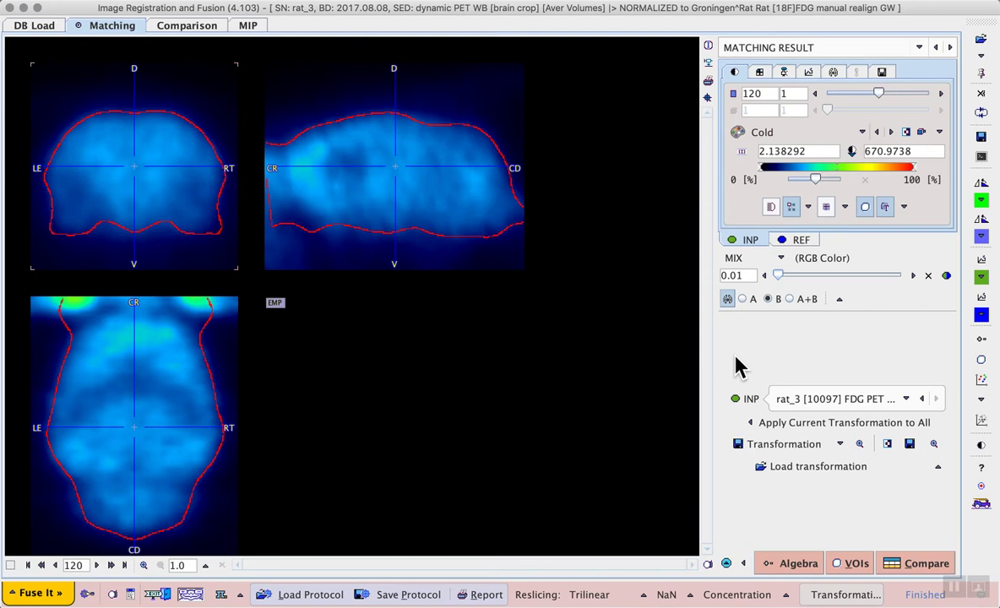
Step: Save the transformation to the BrukerPCI database as FDG-to-Groningen-template-test
click(793, 445)
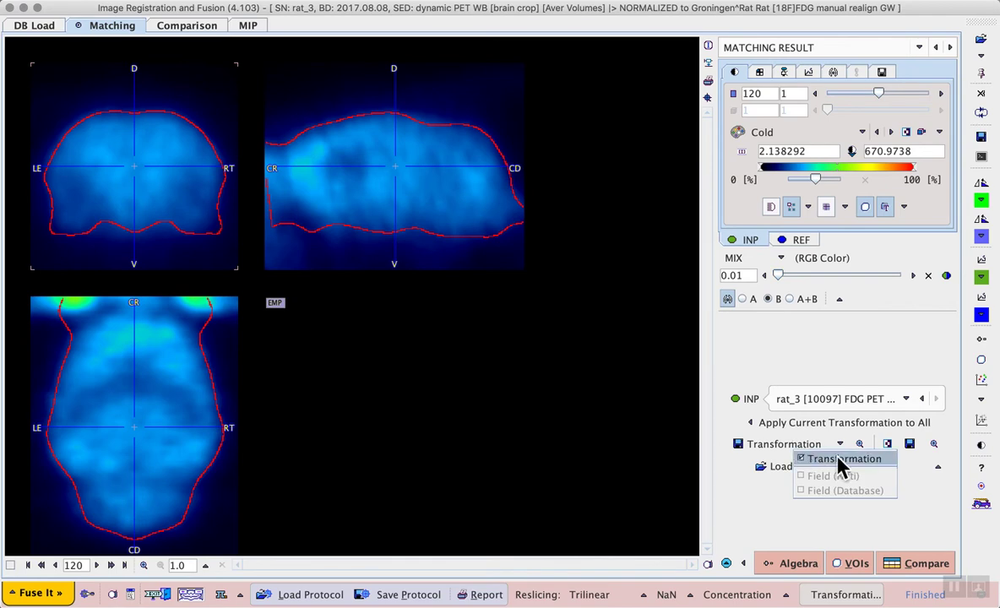
click(812, 460)
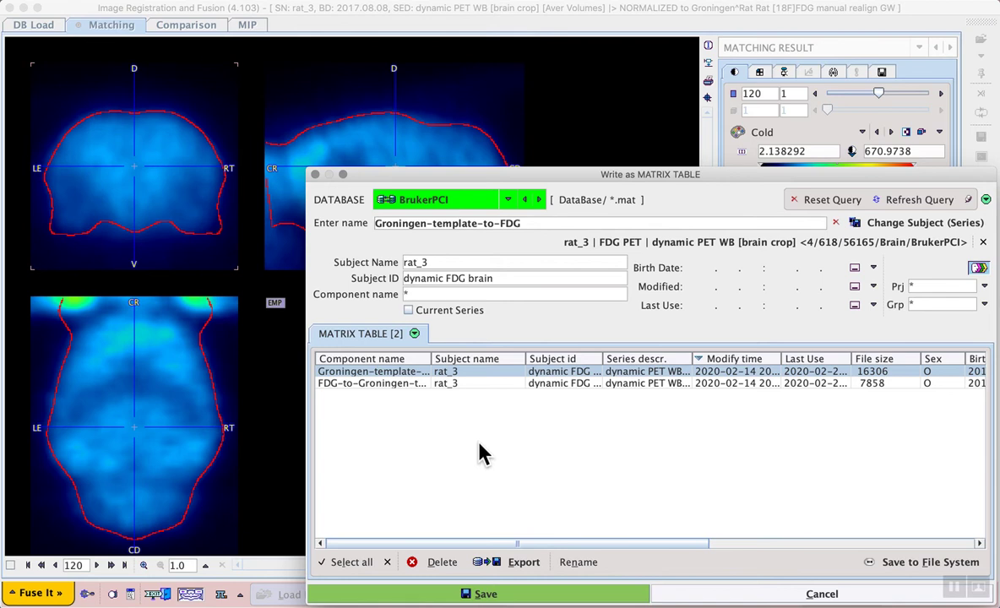
click(391, 385)
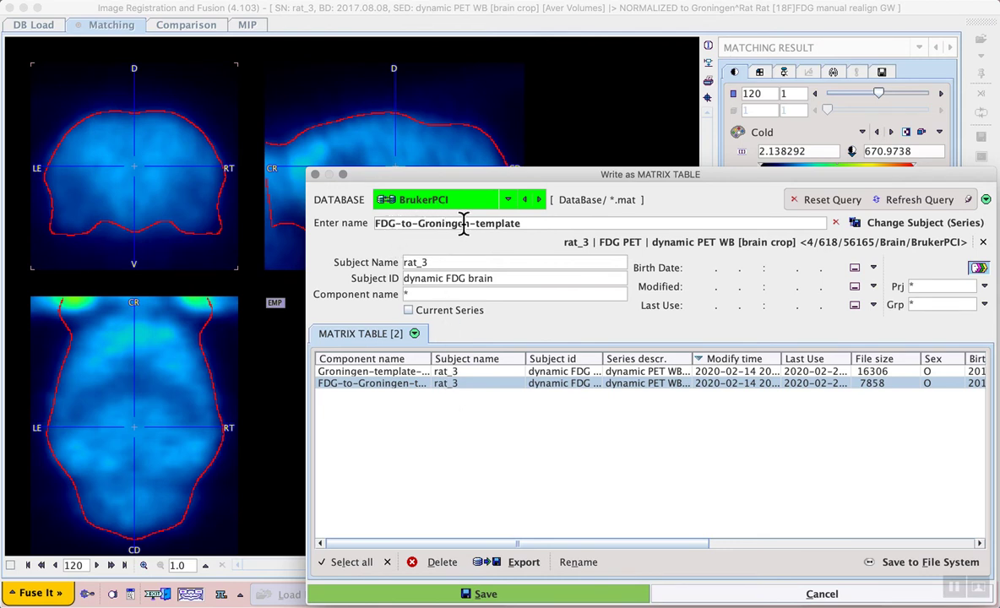
click(538, 221)
text(-test)
click(558, 598)
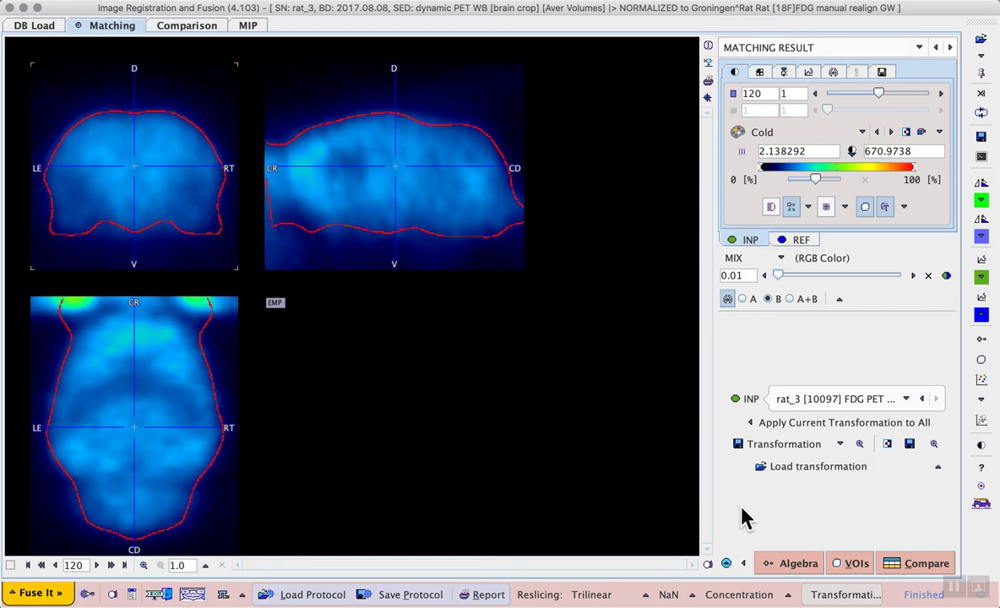
Step: Apply the current transformation to all inputs, replacing their individual transformations
click(938, 423)
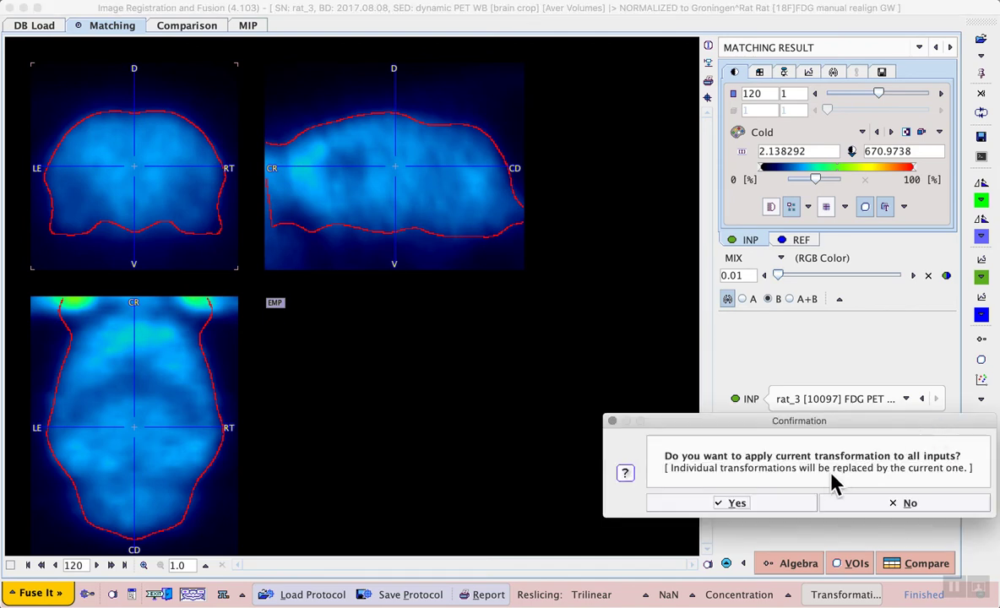
click(732, 503)
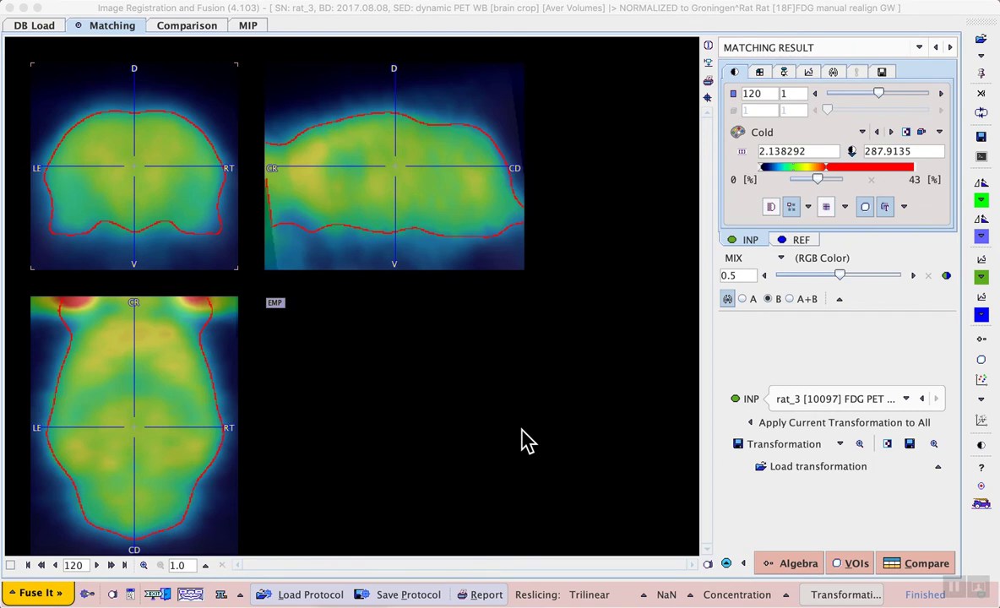
Step: Start VOI analysis and show the normalized dynamic PET series, not the averaged one, as image A
click(851, 564)
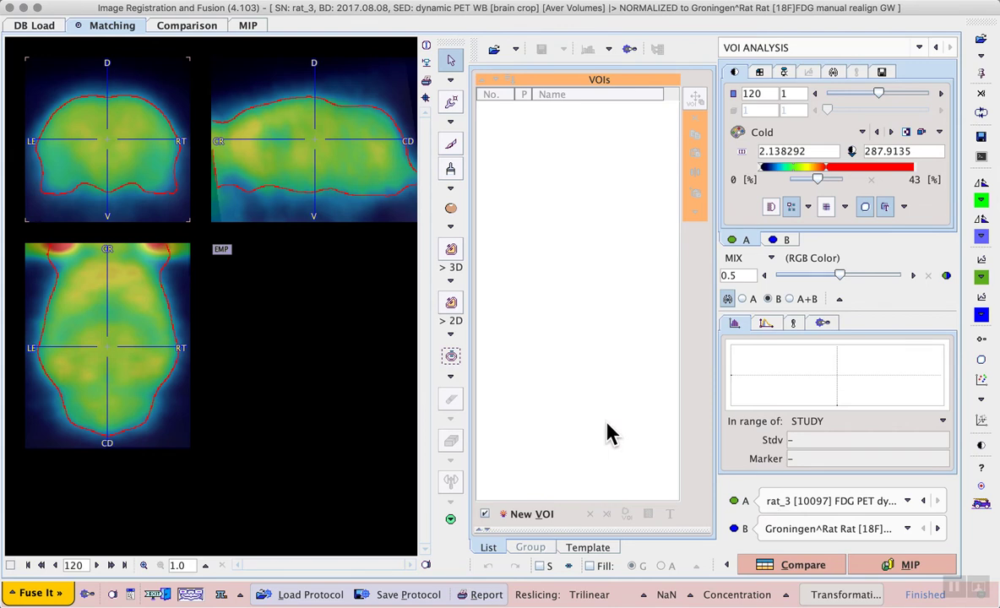
click(908, 501)
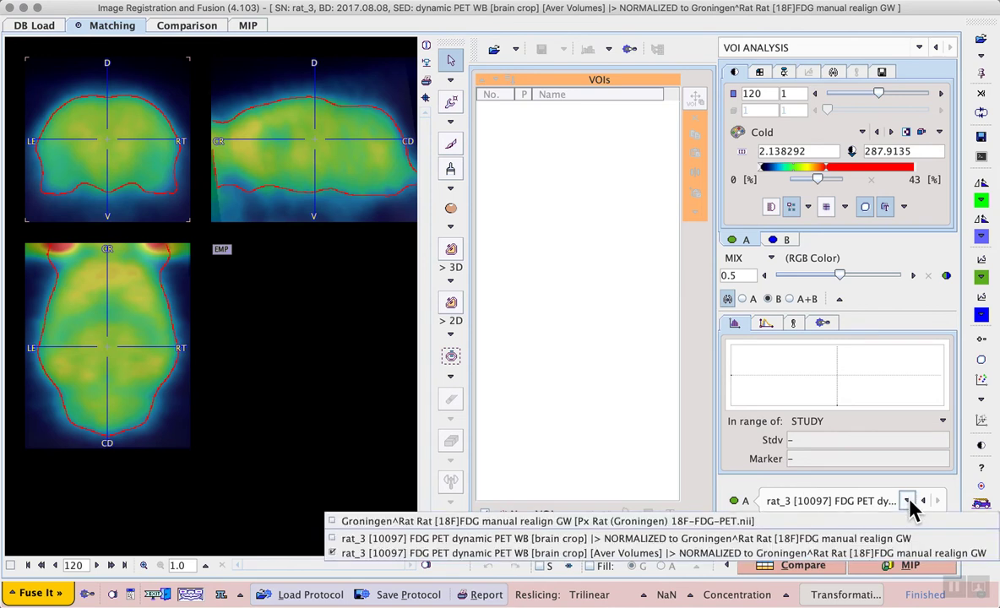
click(925, 545)
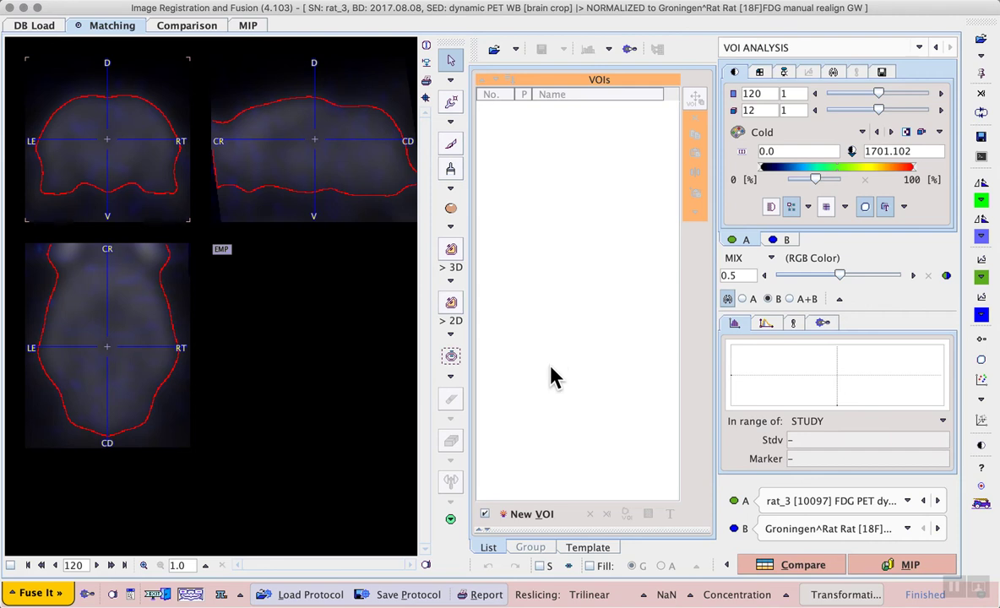
Step: Select the Px Rat (Groningen) atlas as template, expand its region tree, and outline the atlas regions as VOIs
click(591, 549)
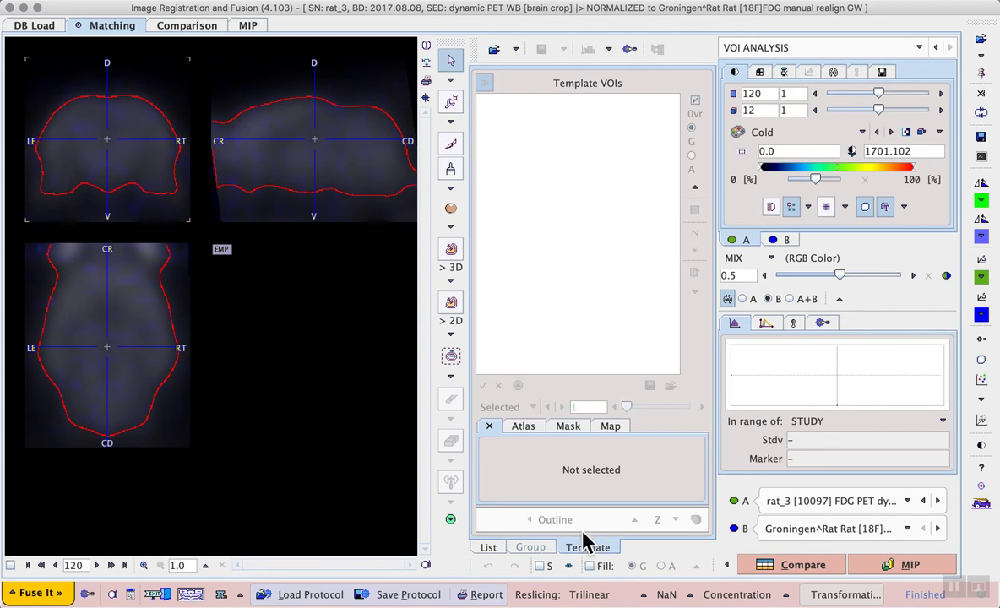
click(524, 427)
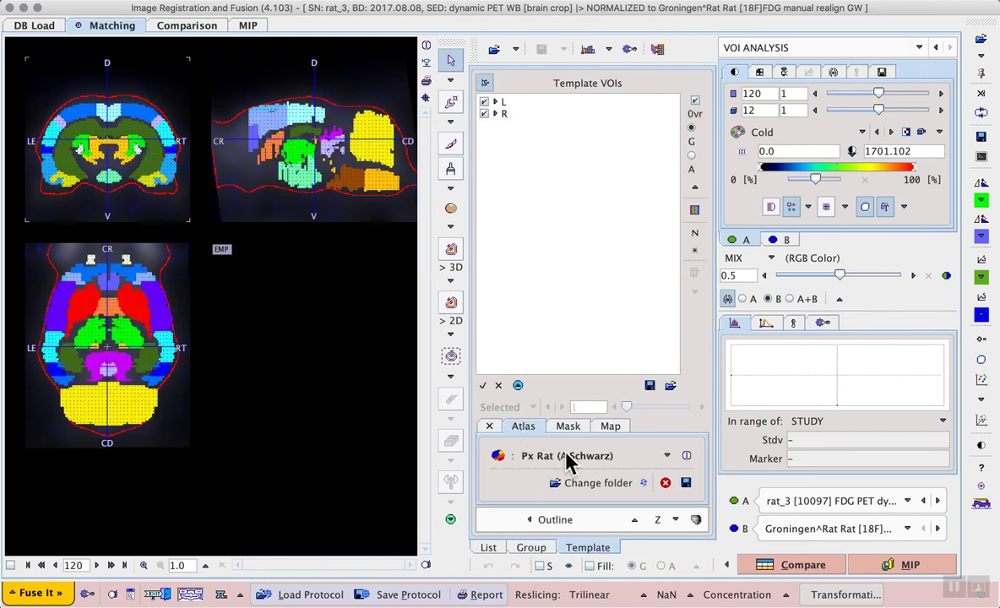
click(667, 456)
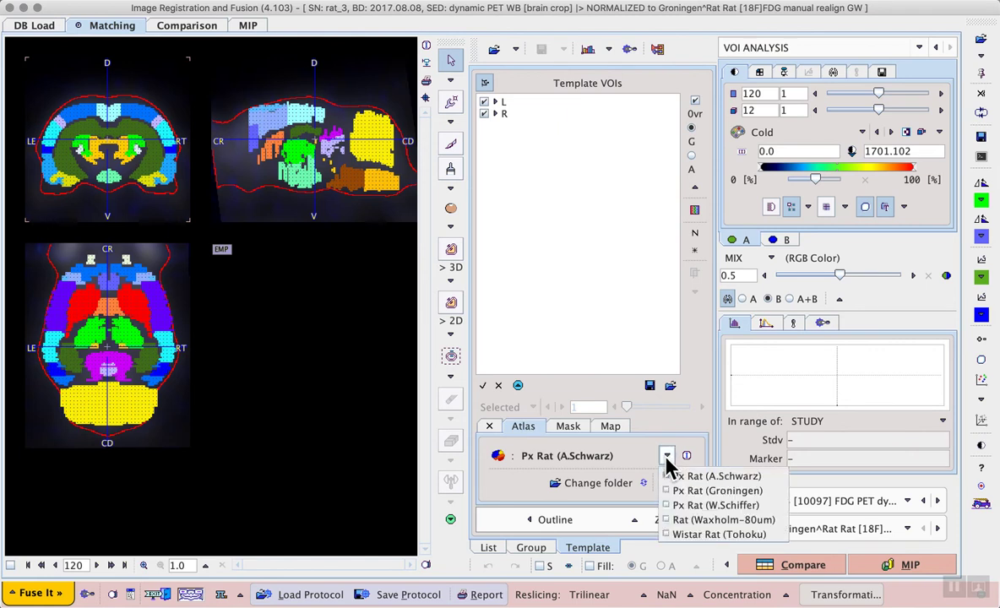
click(751, 493)
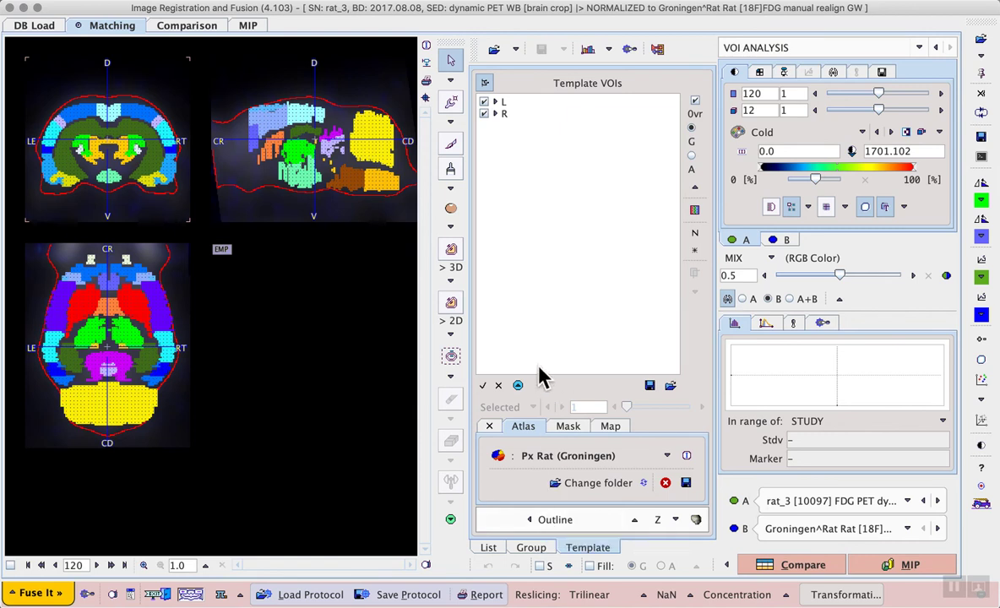
click(518, 385)
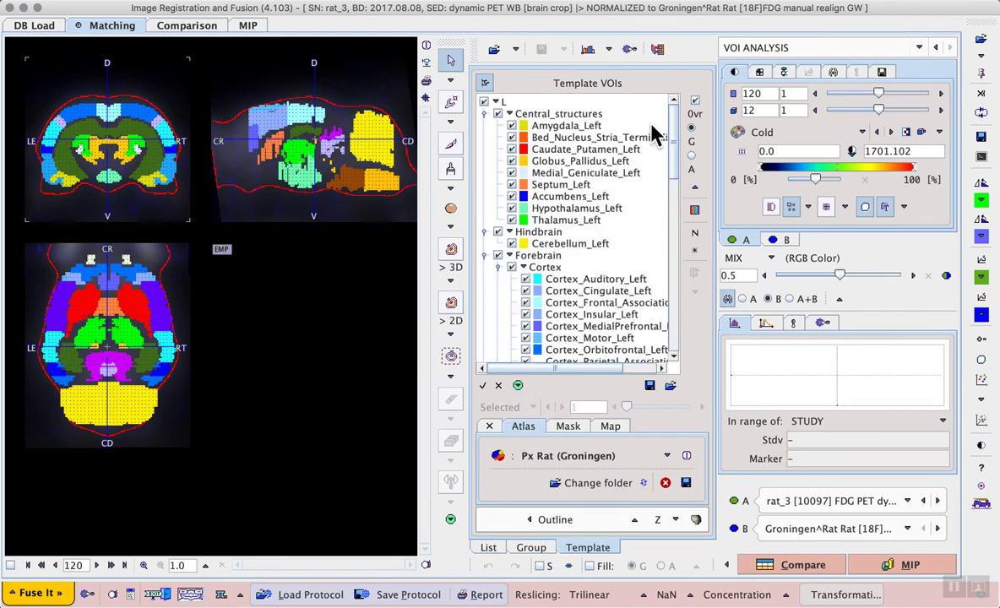
mouse_move(676, 122)
mouse_down()
mouse_move(670, 317)
mouse_move(674, 113)
mouse_up()
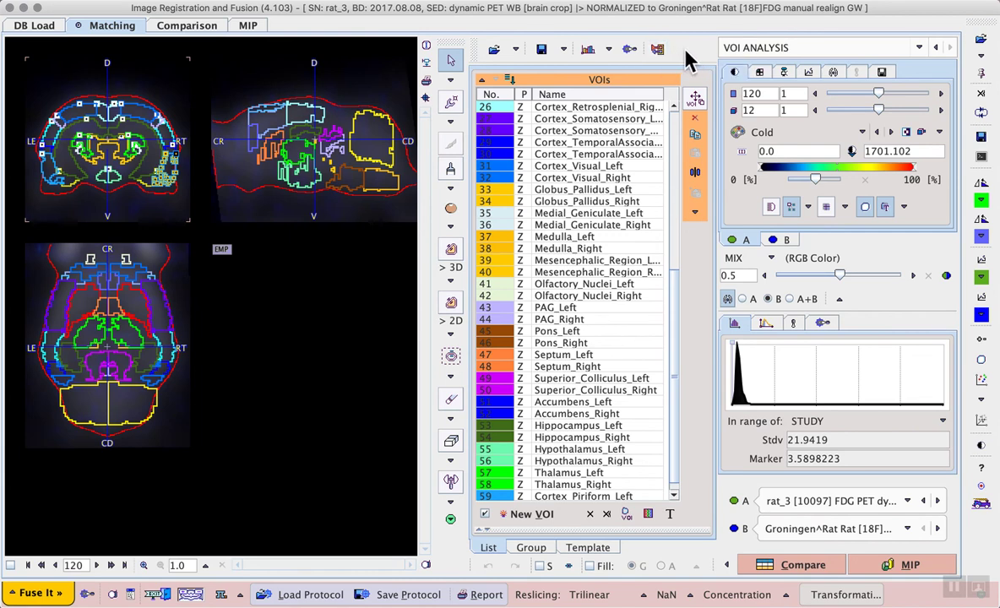
Step: Review the VOI time-activity curves for kinetic modeling without sending them, and calculate the Averaged and Sd VOI statistics
click(660, 48)
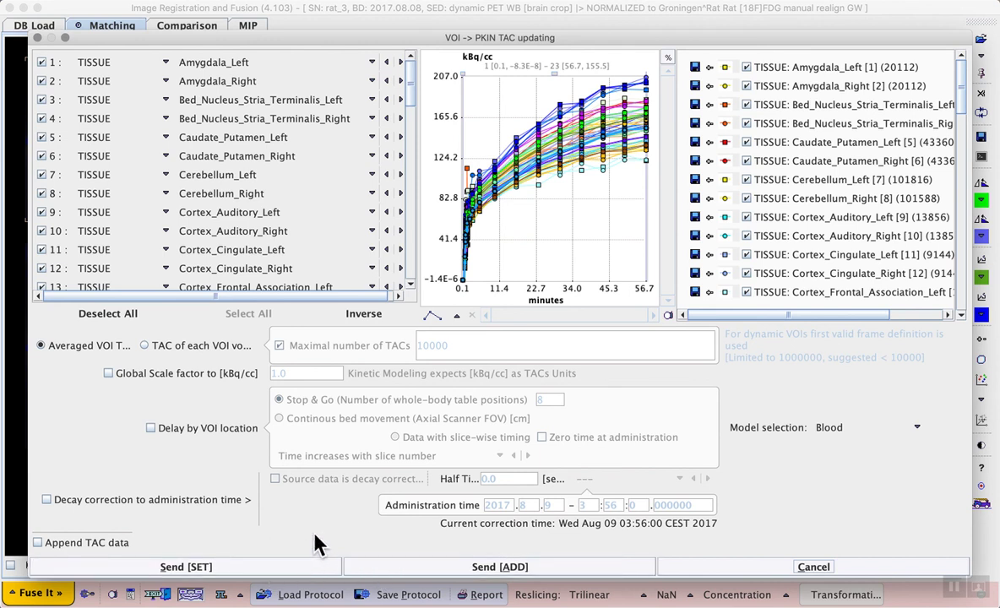
click(696, 571)
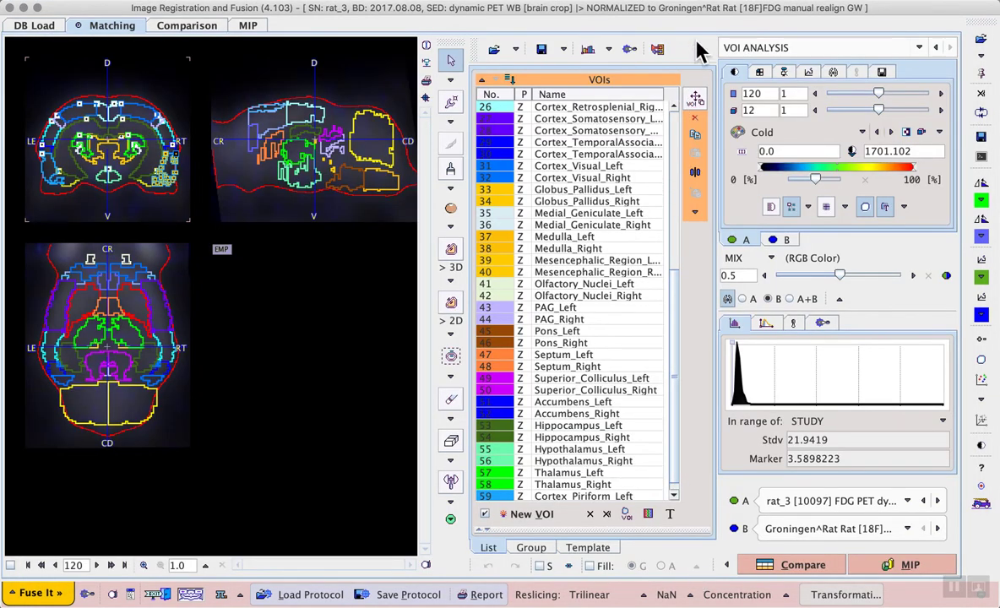
click(629, 51)
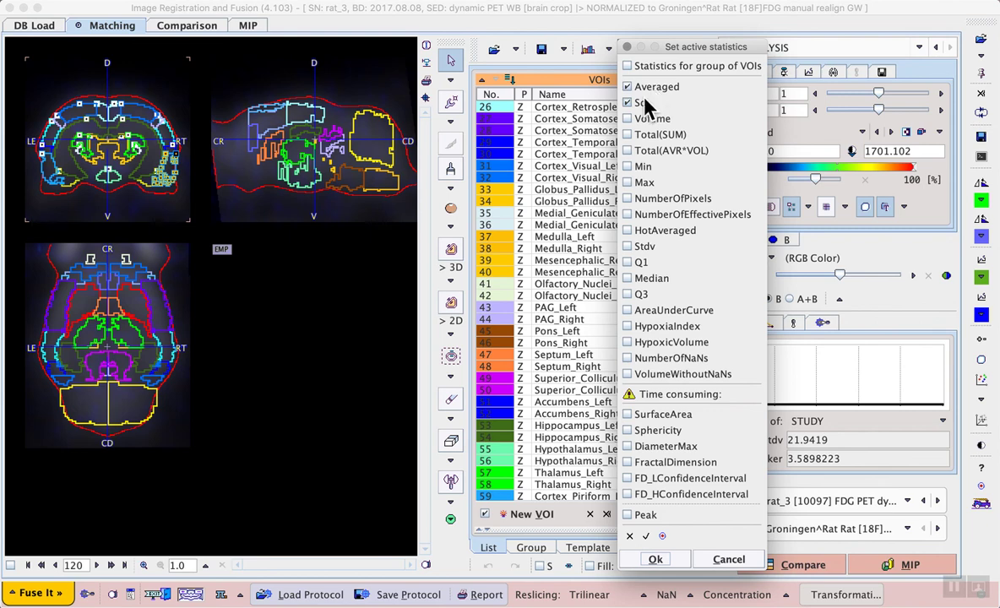
click(657, 559)
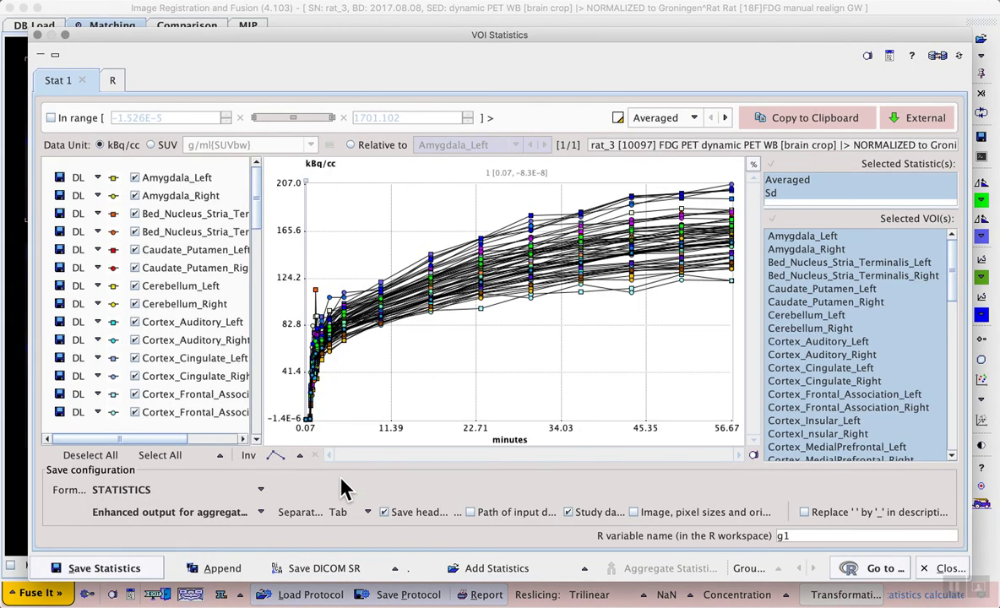
Step: Save the VOI statistics in PKIN TAC(s) format to the BrukerPCI database as FDG-PET-atlas-VOIs-test
click(261, 489)
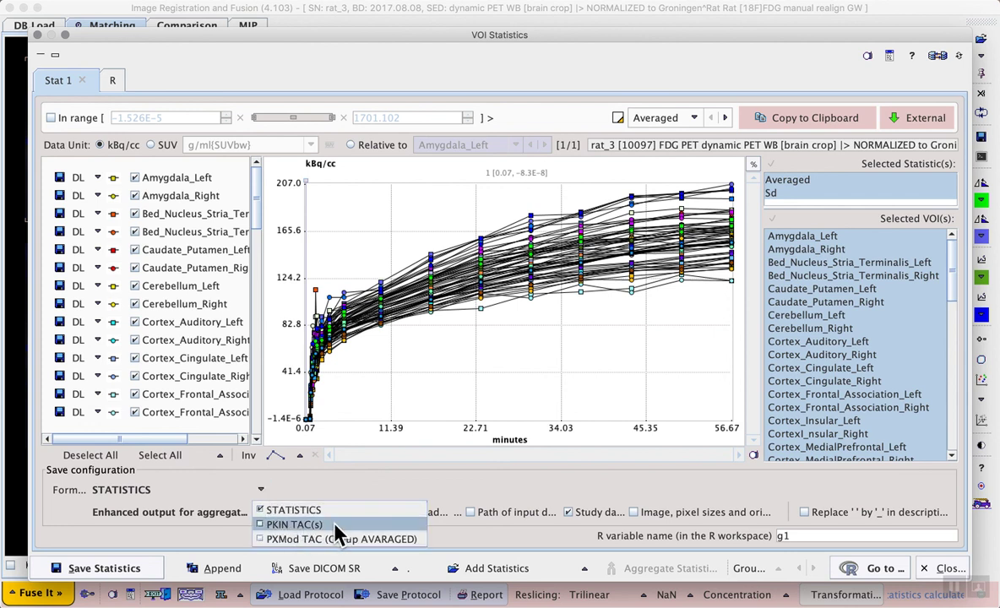
click(294, 524)
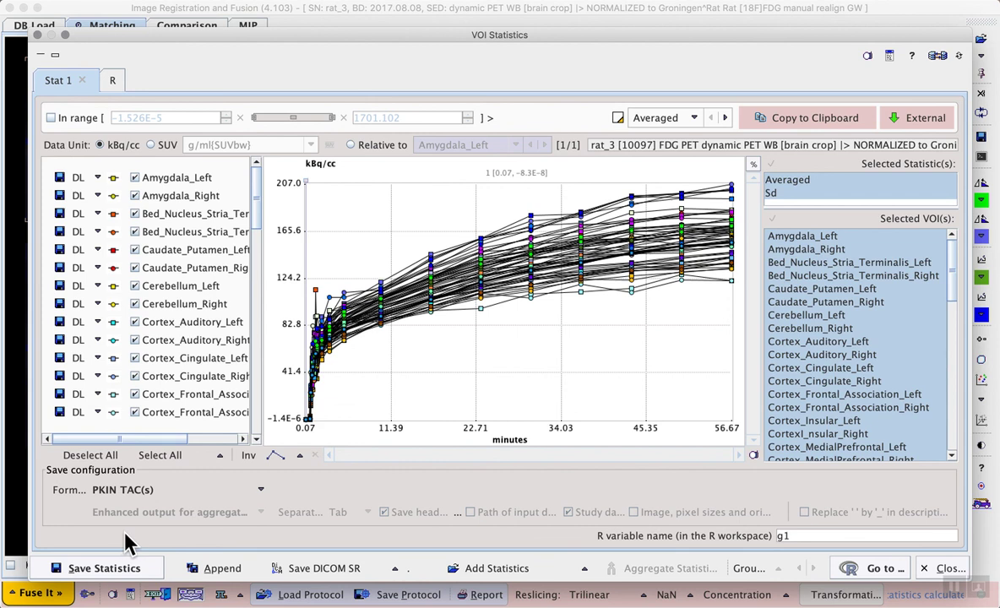
click(131, 572)
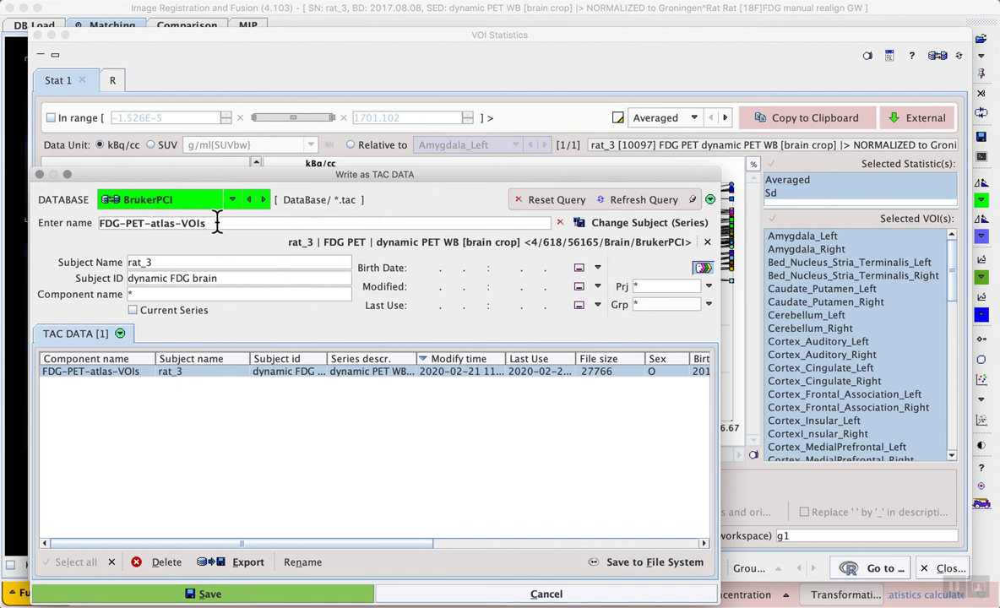
text(-test)
click(285, 596)
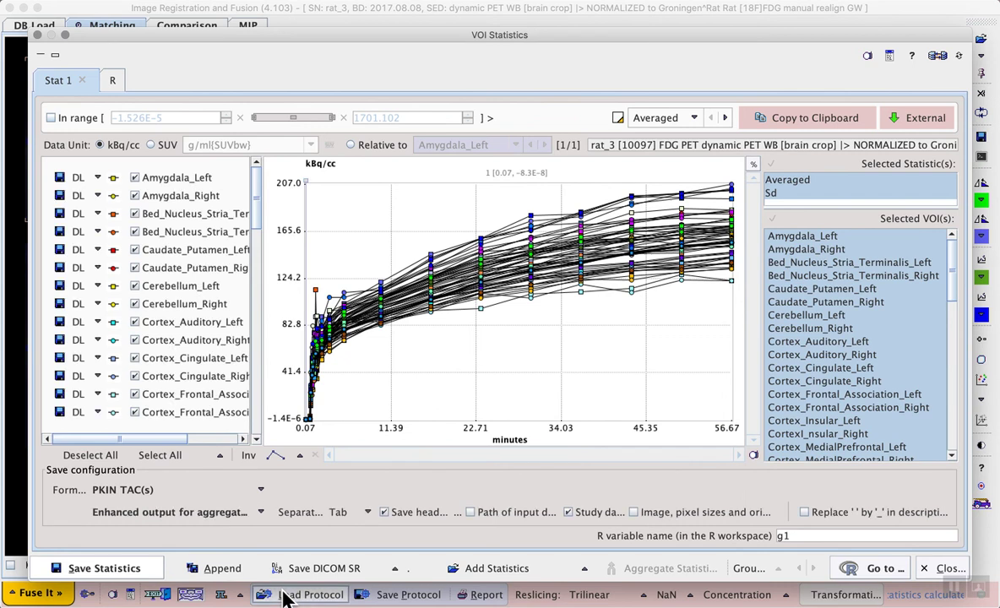